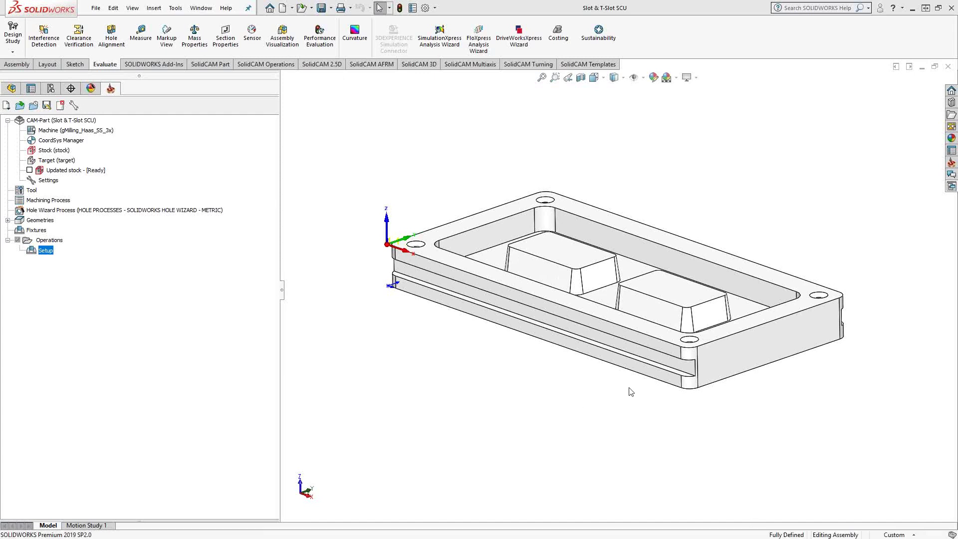
Orbit to the side groove and add a new T-Slot milling operation to the setup.
scroll(649, 374, down, 6)
middle_drag(667, 346, 664, 382)
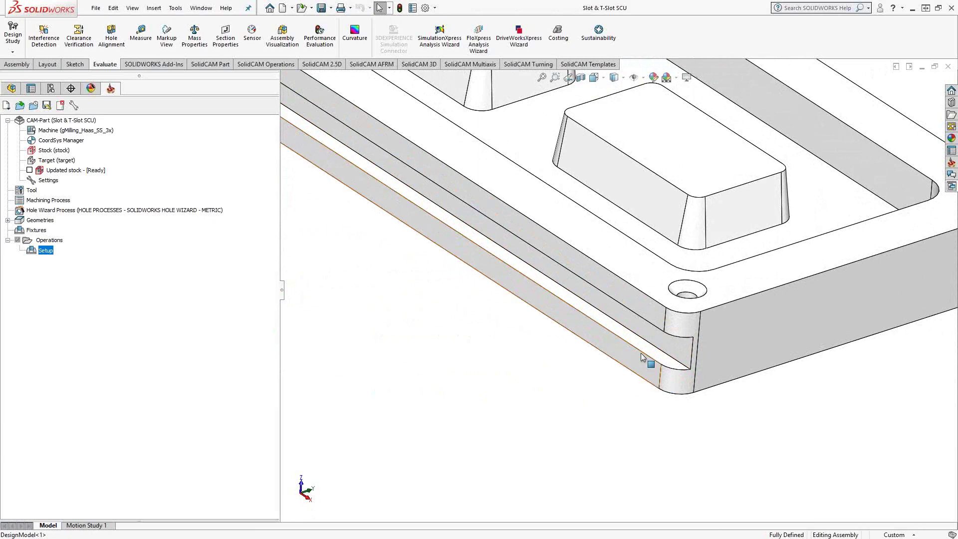
right_click(48, 252)
mouse_move(177, 374)
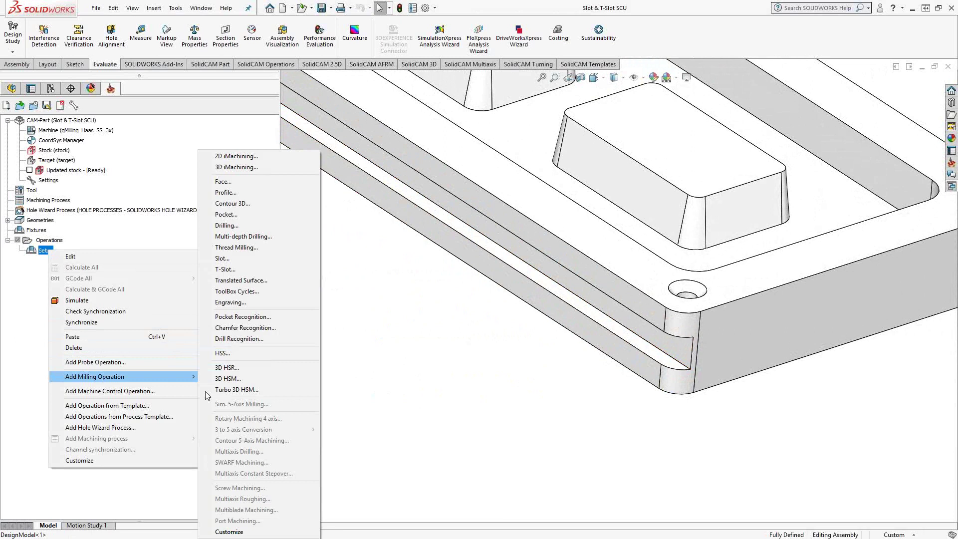
click(228, 270)
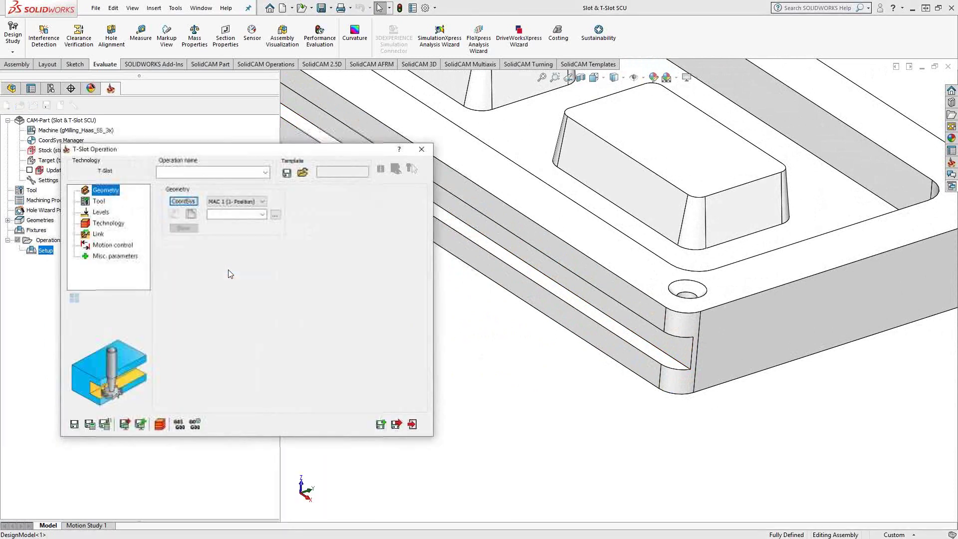
Define new geometry contour1 as a one-chain contour along the groove's edge.
click(185, 202)
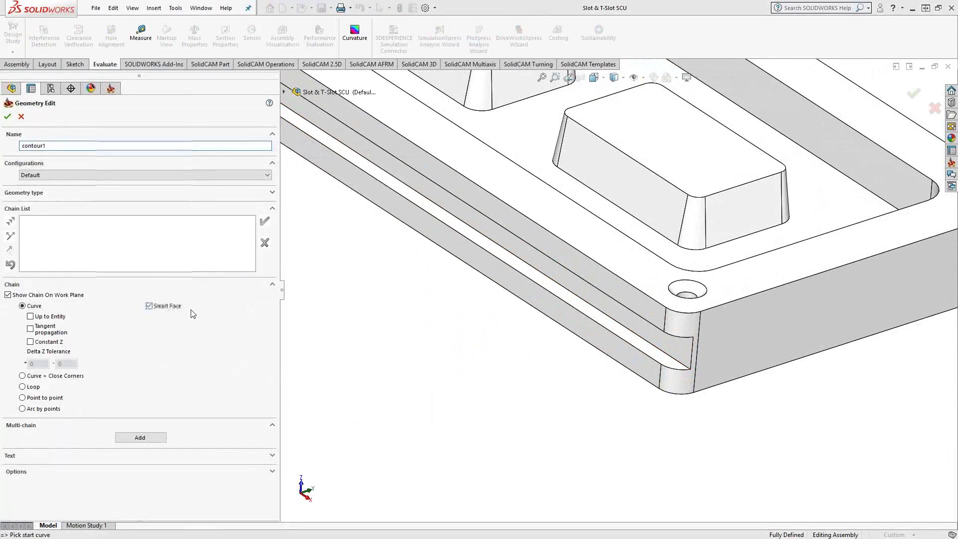
click(672, 363)
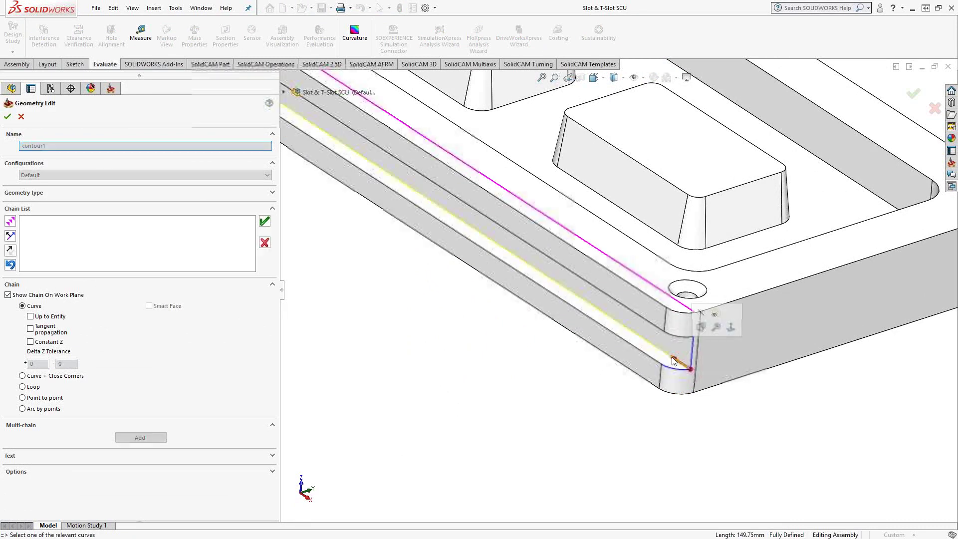
click(264, 222)
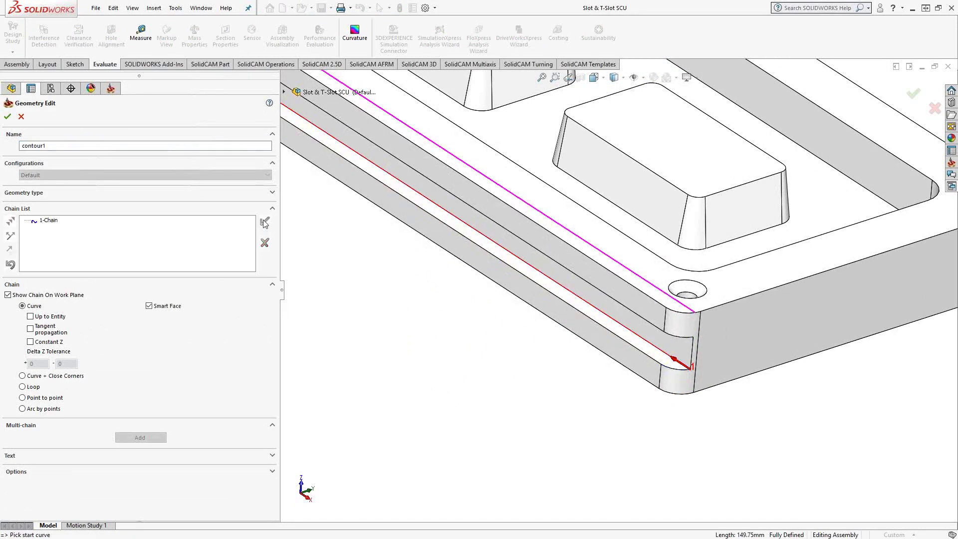
click(7, 116)
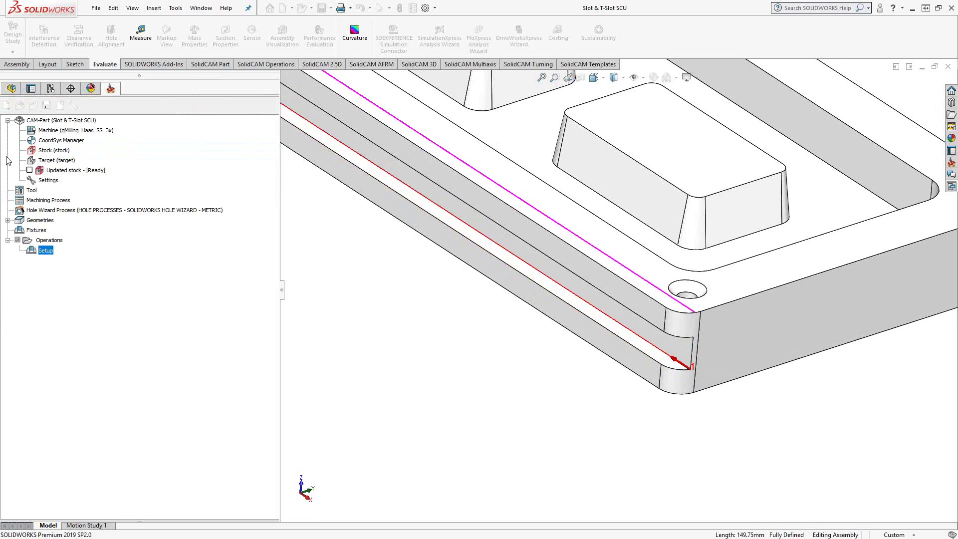
Choose tool 4, the 36 mm slot mill, from the tool table for the operation.
click(96, 201)
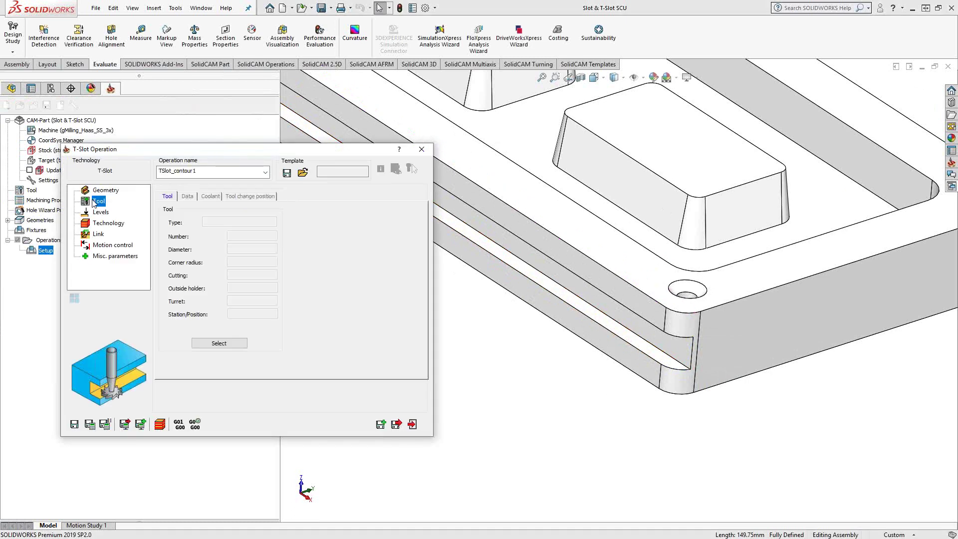
click(236, 343)
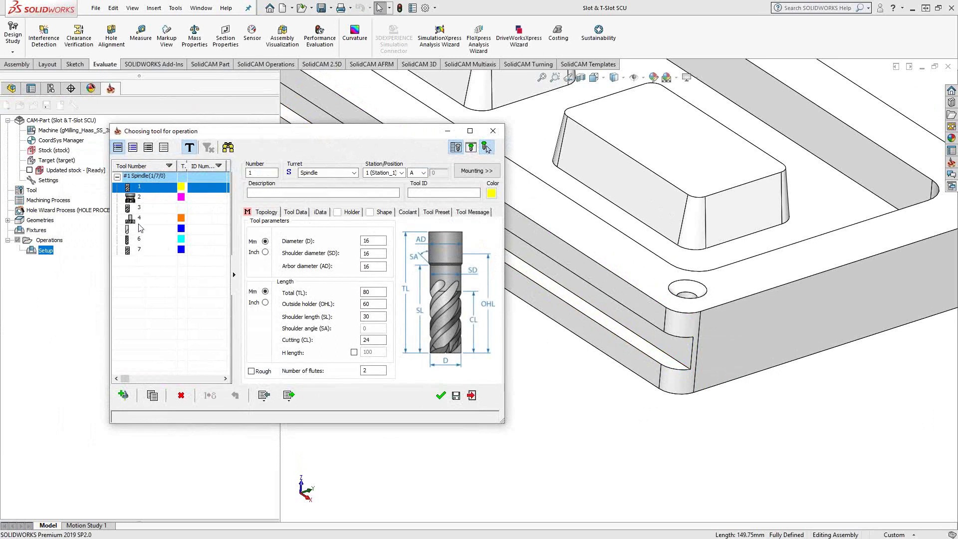
click(132, 220)
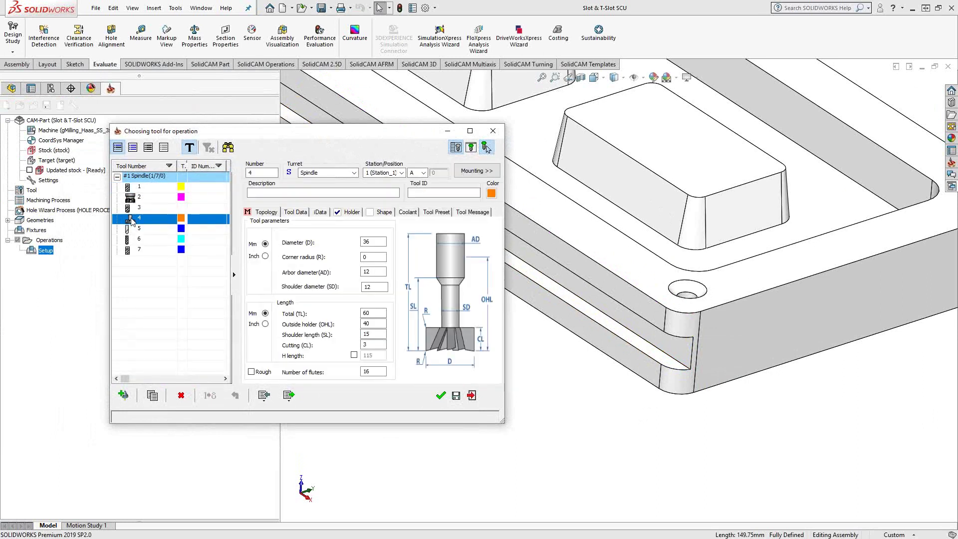
click(124, 396)
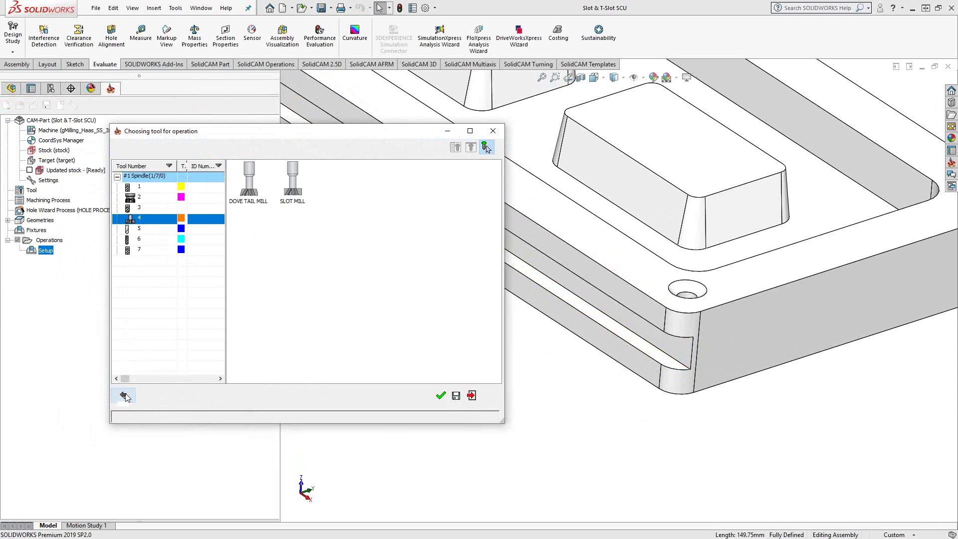
click(124, 395)
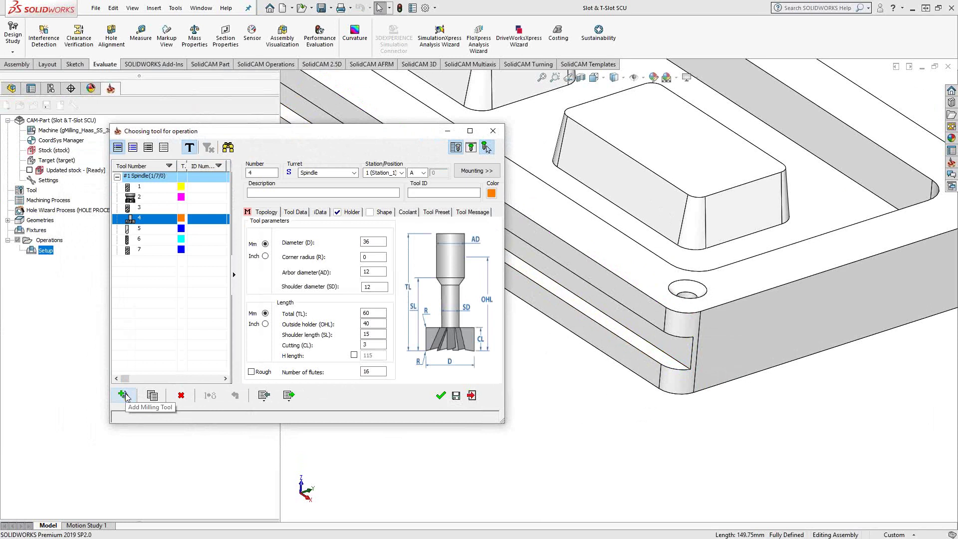
click(440, 396)
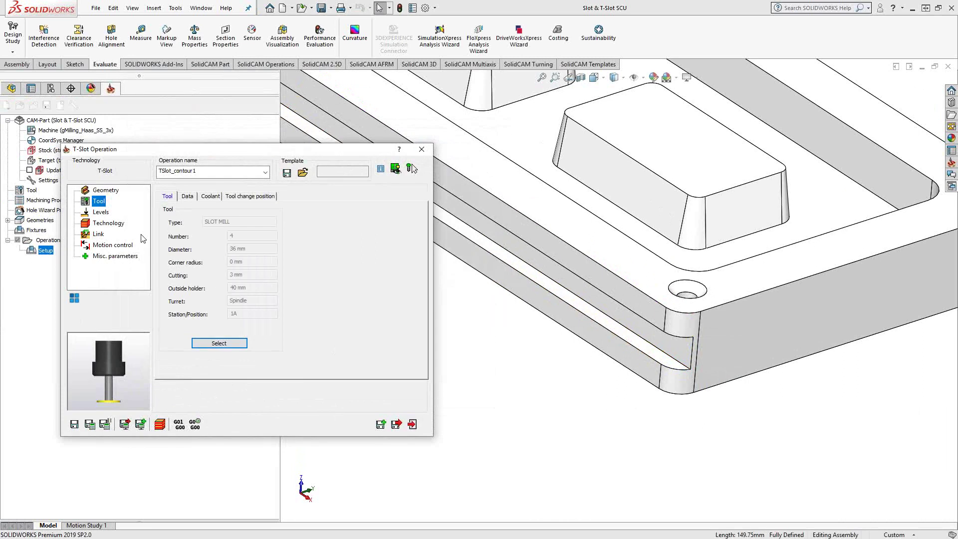
Set the milling ceiling to -4.5 by picking the slot's top face.
click(101, 212)
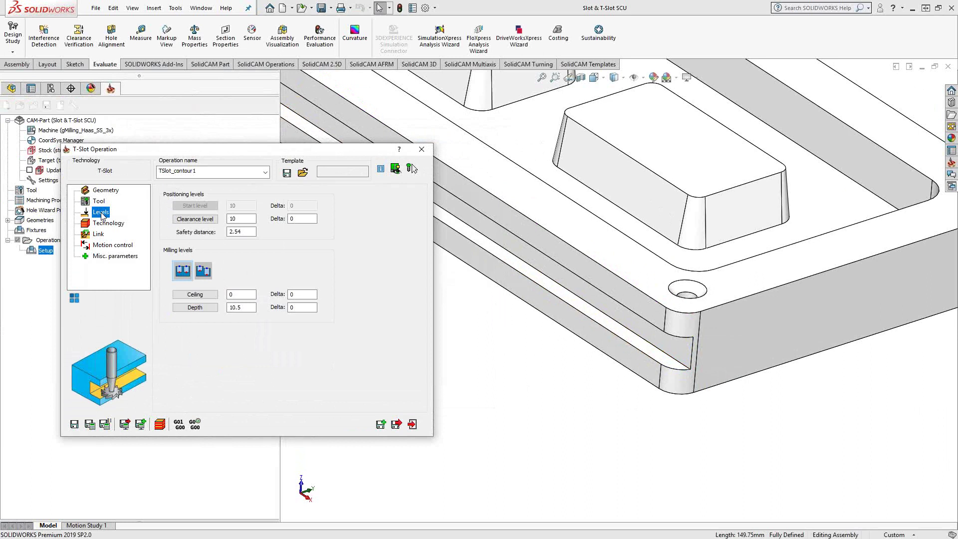
click(203, 298)
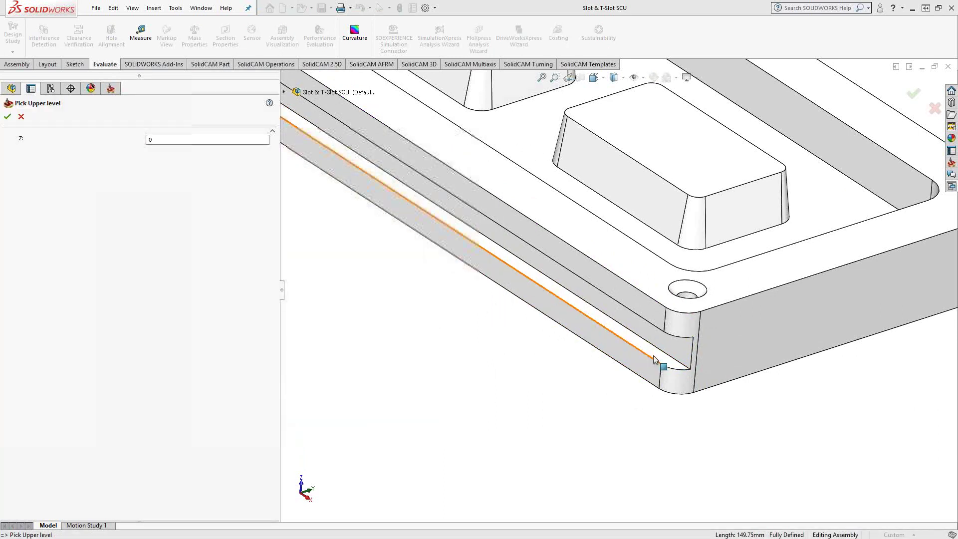
middle_drag(658, 363, 675, 336)
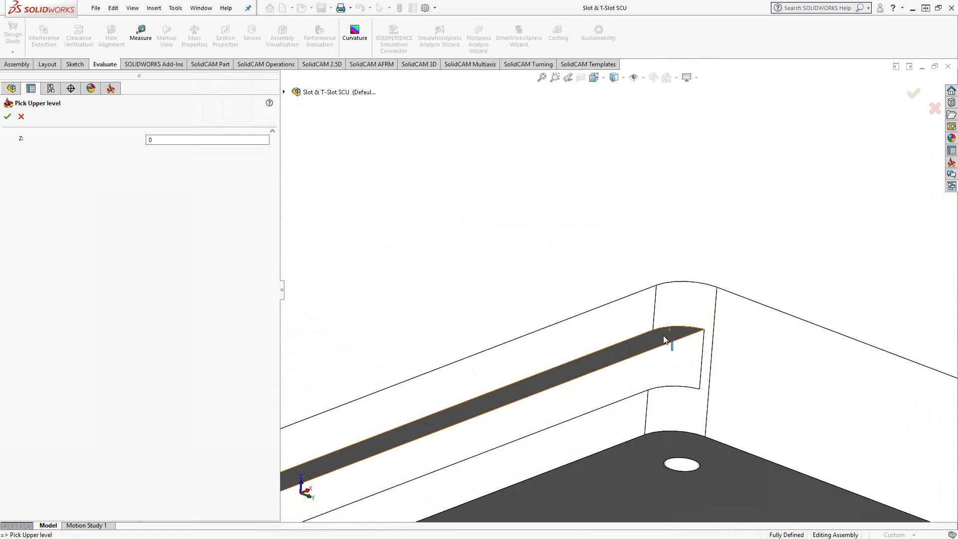
click(663, 335)
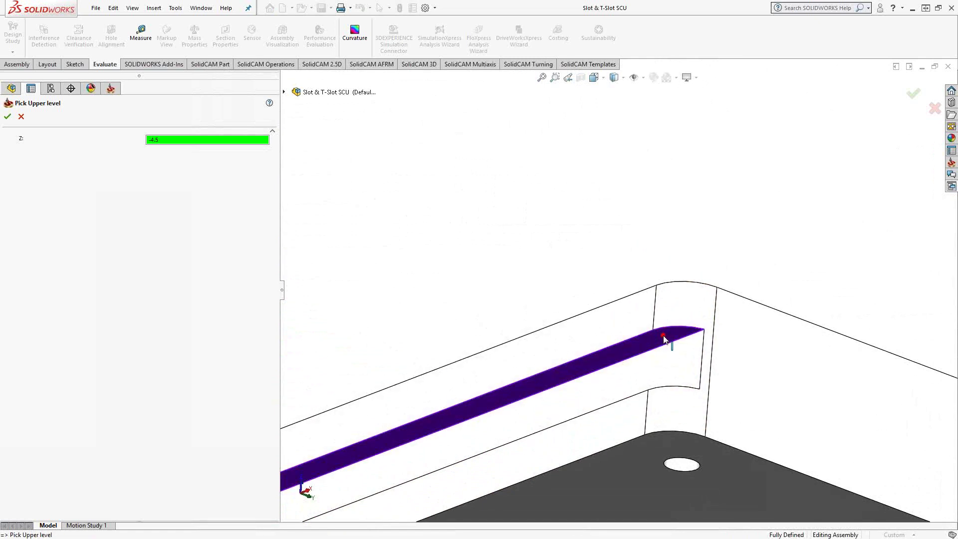
click(7, 116)
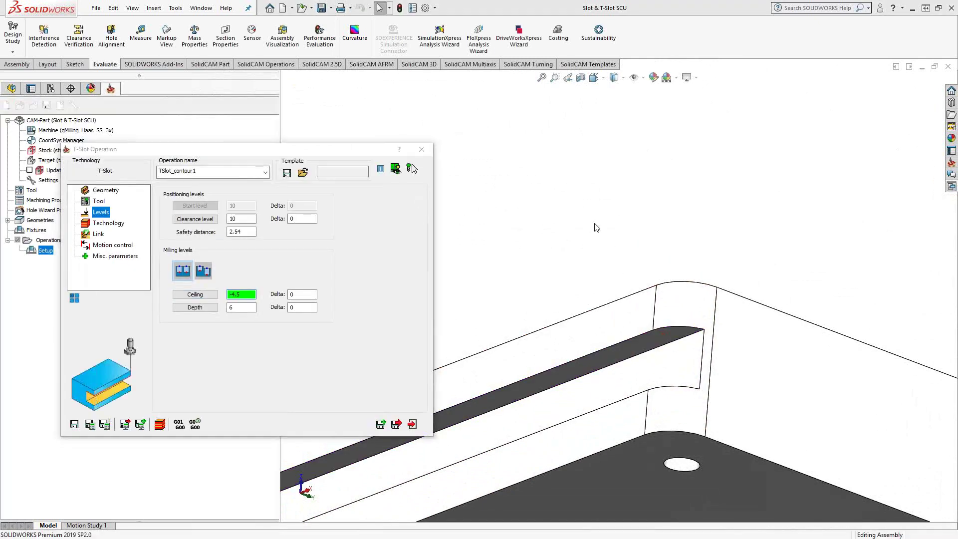
Set the milling depth to 6 by picking a groove edge.
middle_drag(626, 269, 585, 301)
scroll(585, 301, up, 3)
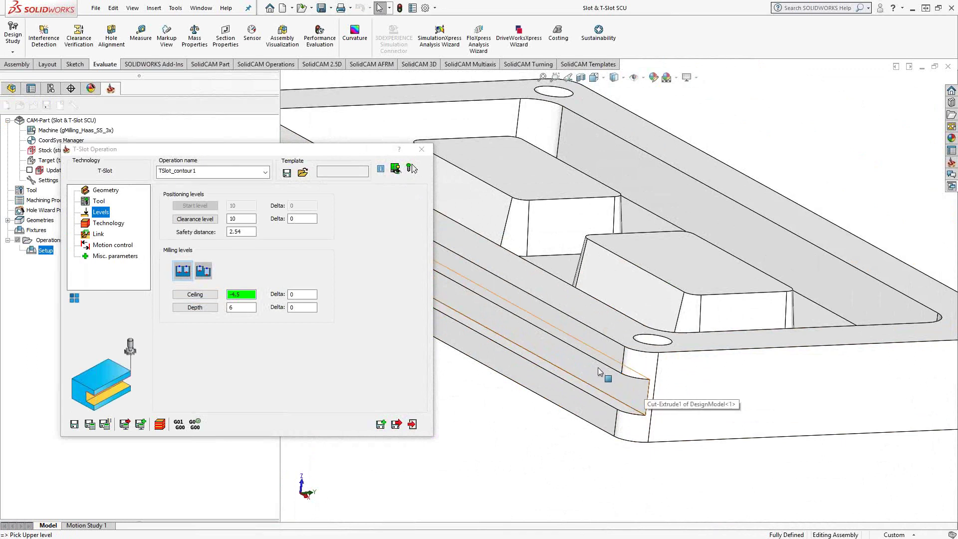
click(239, 309)
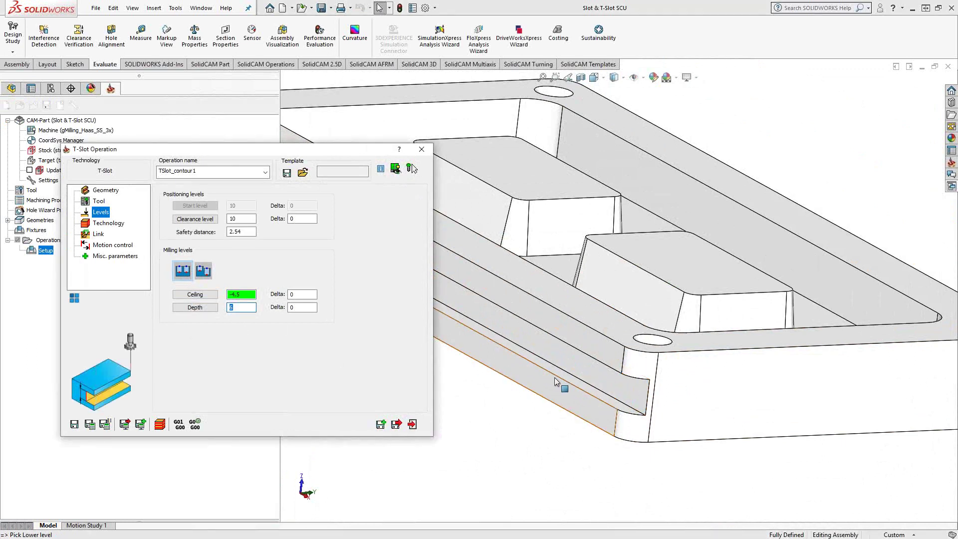
click(557, 376)
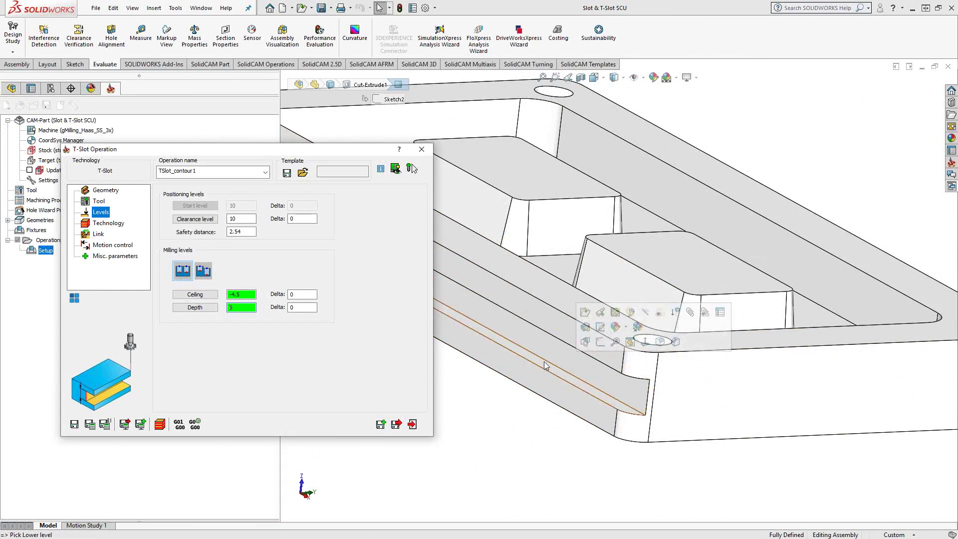
click(544, 365)
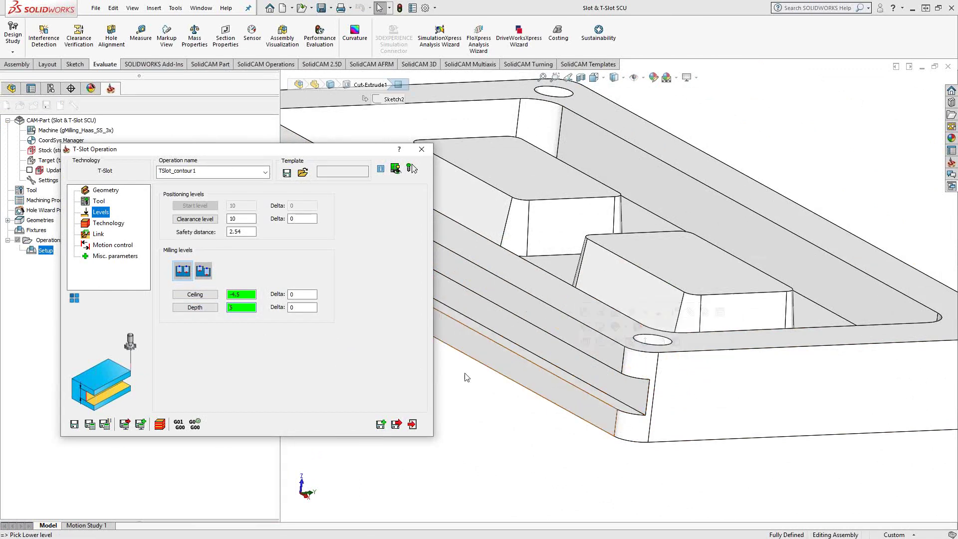
click(109, 223)
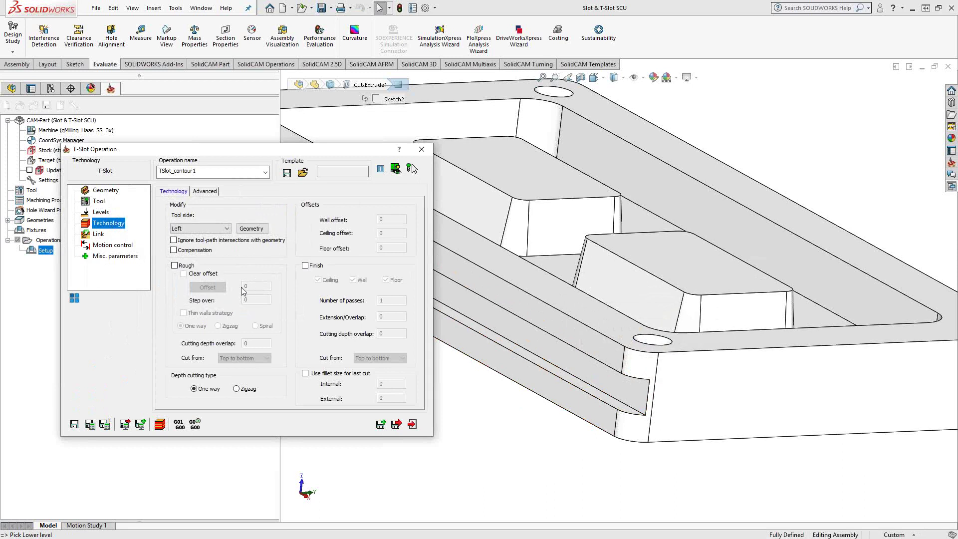
Enable roughing with clear offset 3, picked at the slot edge endpoint (X 146, Y 0, Z -10.5).
click(174, 265)
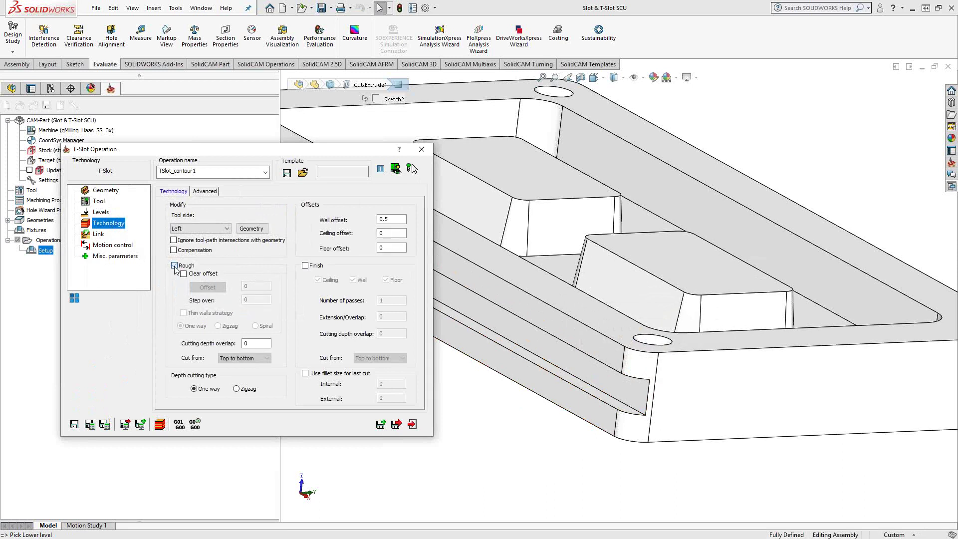
click(183, 273)
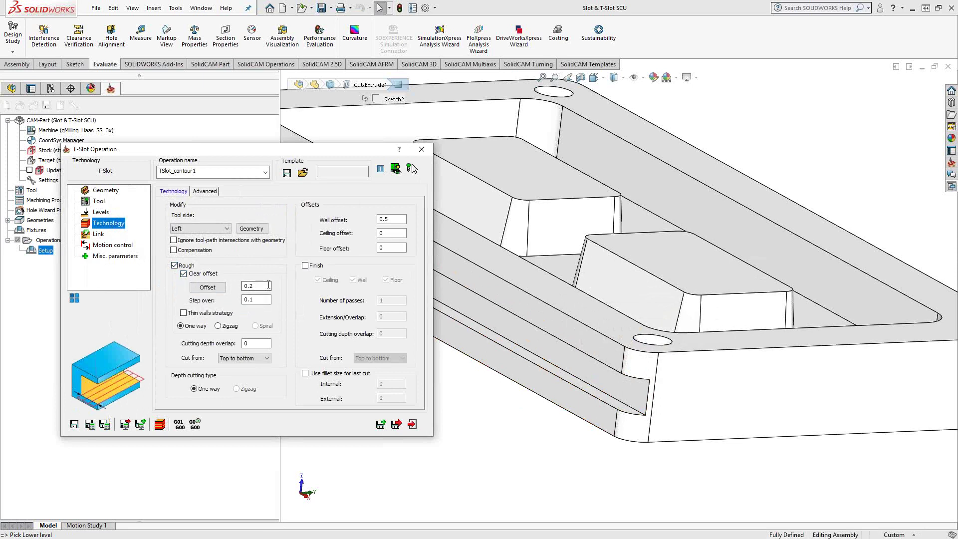
click(207, 287)
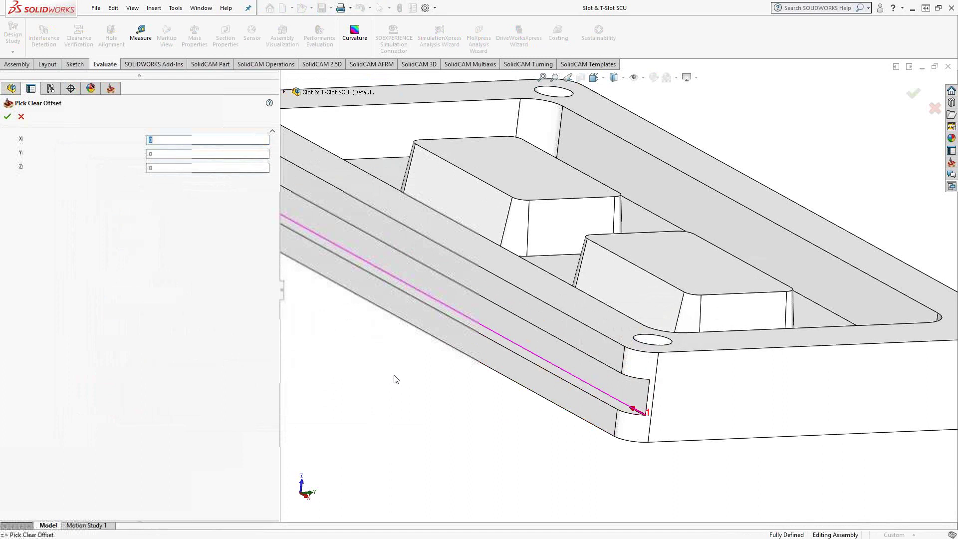
middle_drag(395, 379, 525, 427)
scroll(525, 427, up, 3)
scroll(642, 407, down, 4)
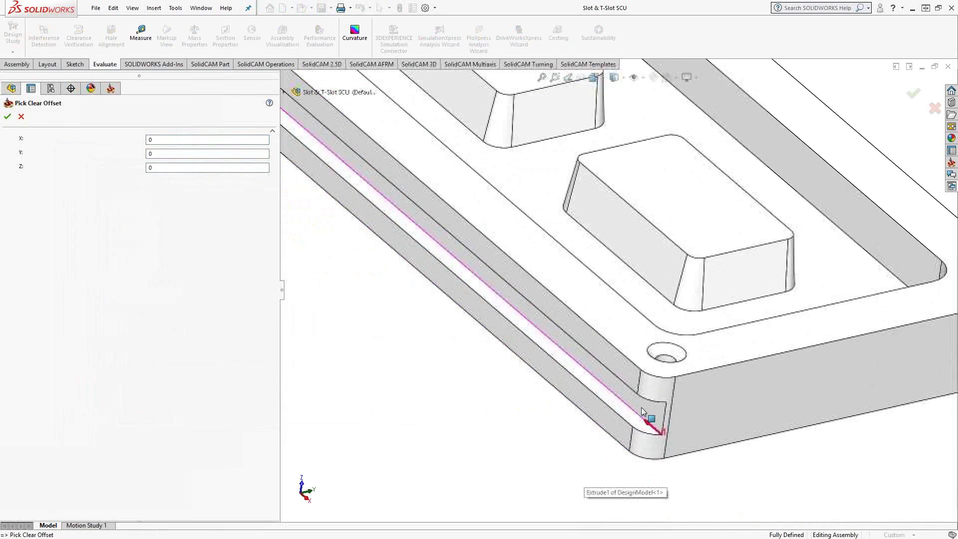
scroll(642, 407, down, 3)
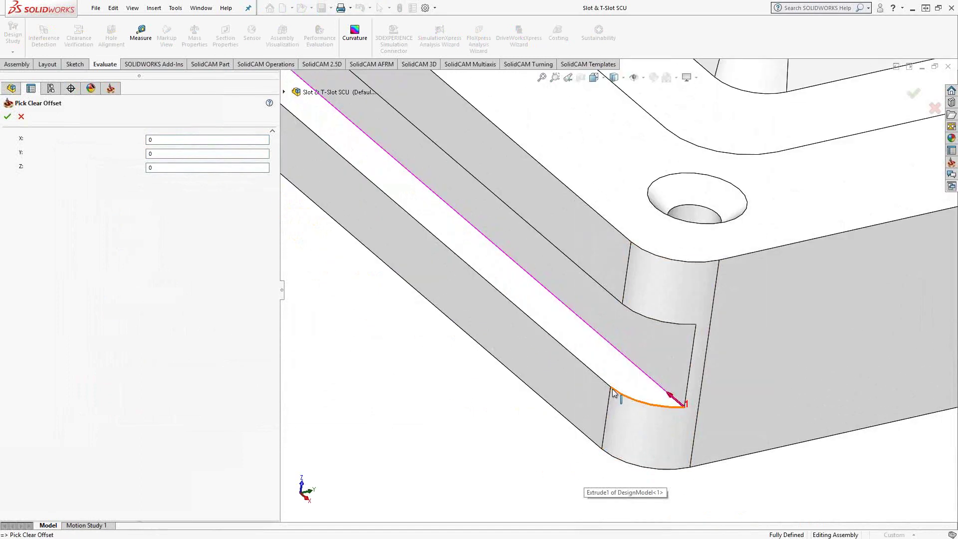
click(611, 390)
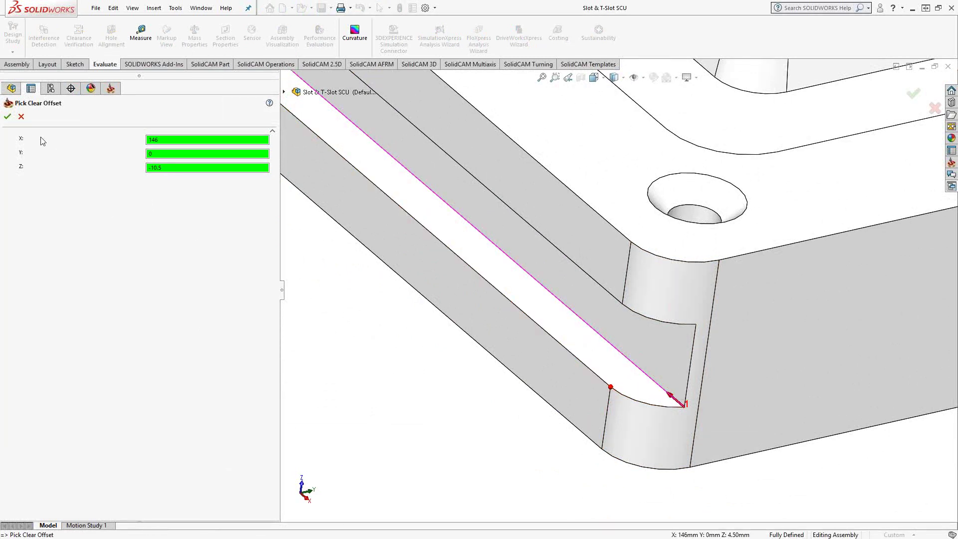
click(7, 116)
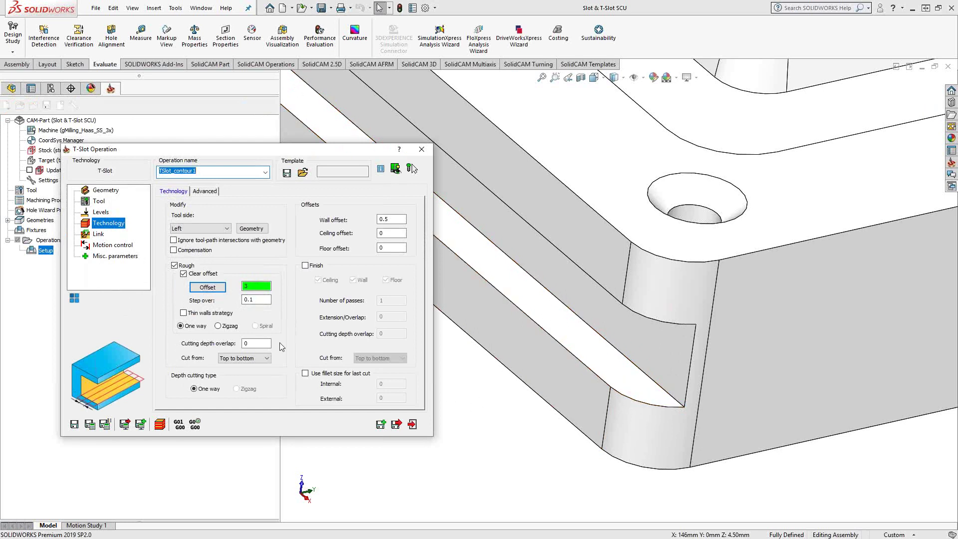
Set roughing step over 1 and cutting depth overlap 1, then save and calculate the toolpath.
click(255, 300)
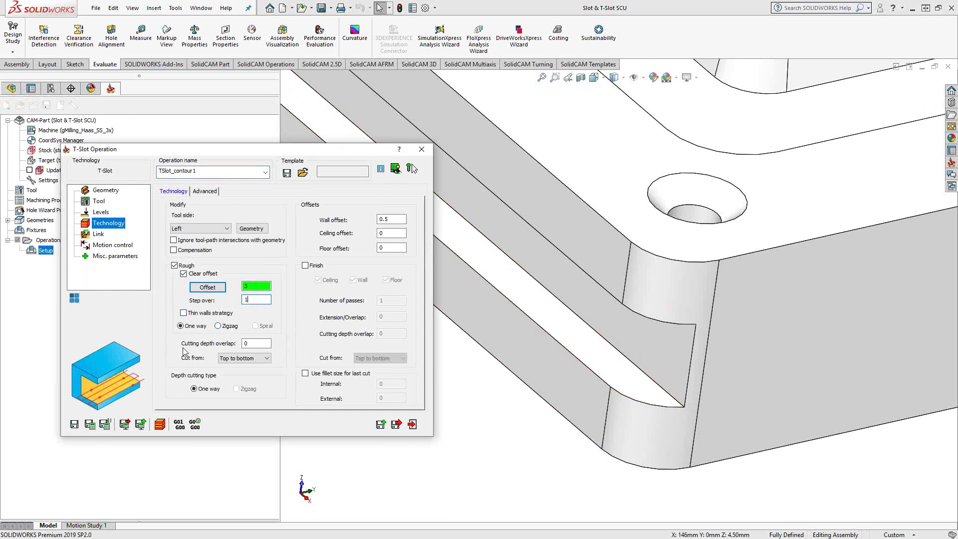
click(244, 344)
click(89, 423)
scroll(461, 390, up, 5)
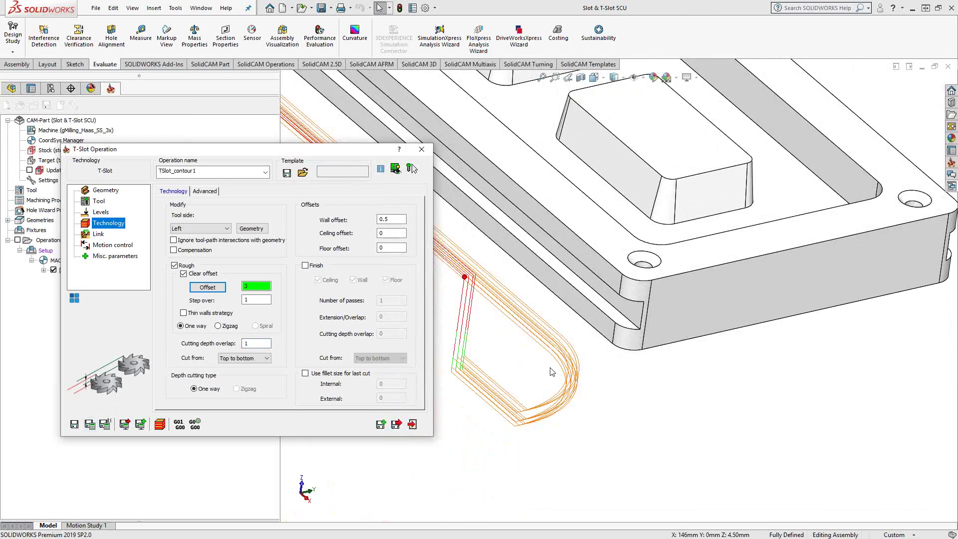
scroll(580, 378, down, 10)
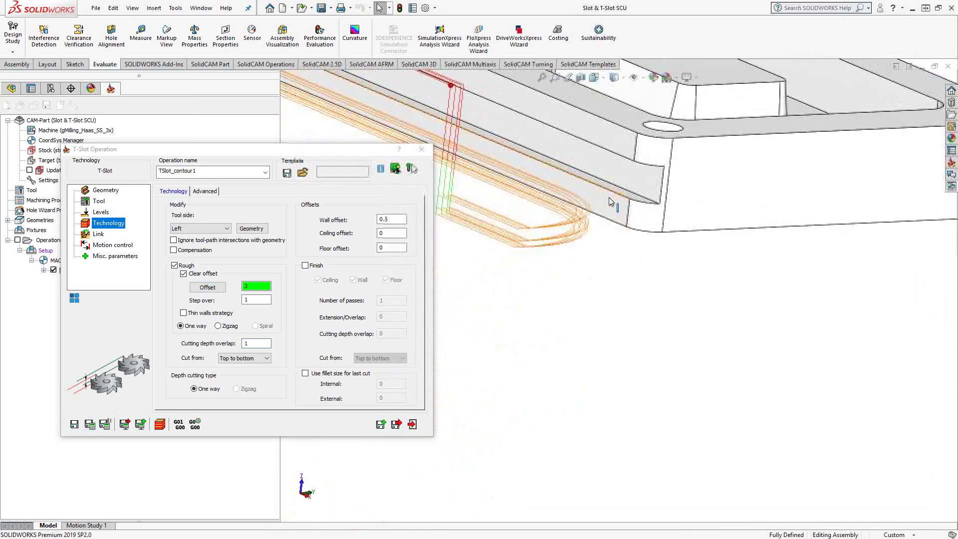
scroll(579, 250, down, 2)
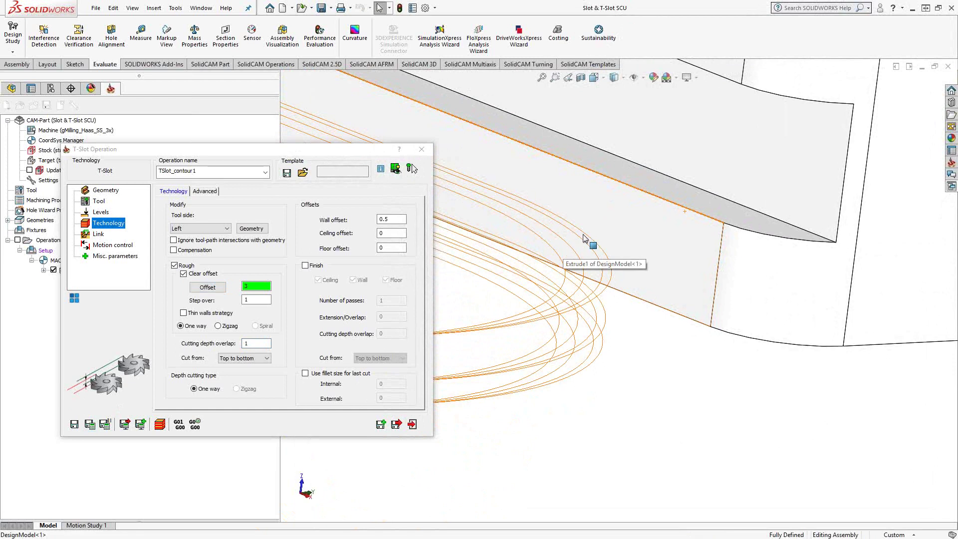
mouse_move(392, 220)
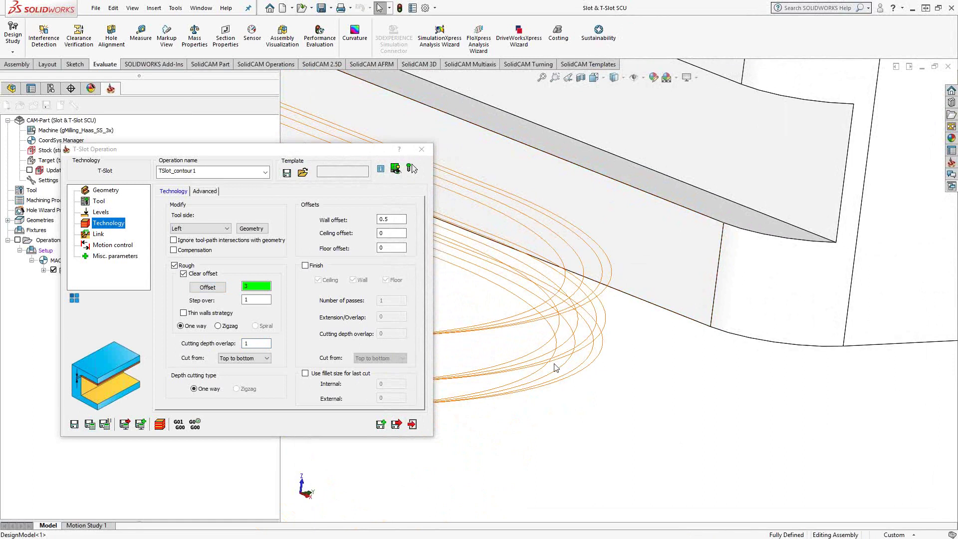
middle_drag(566, 364, 580, 341)
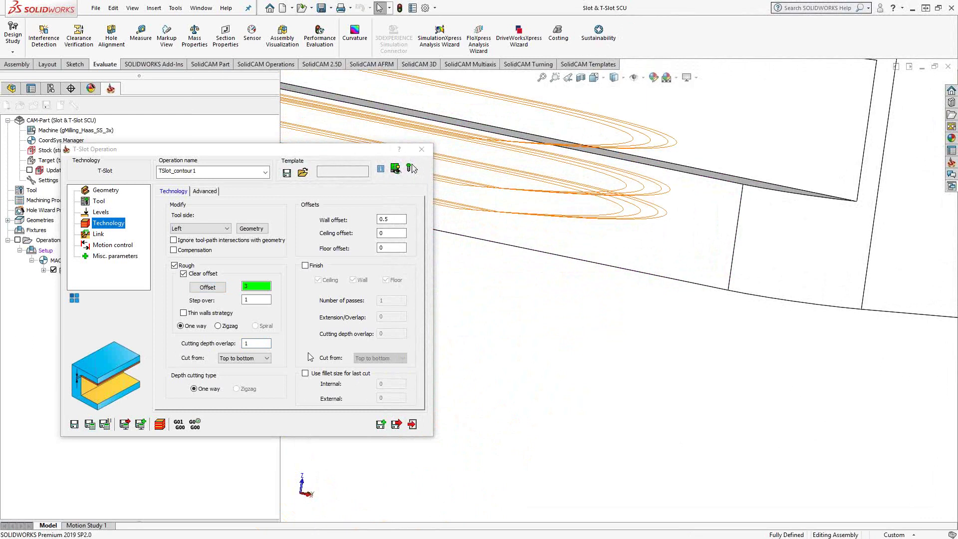
click(257, 300)
double_click(244, 343)
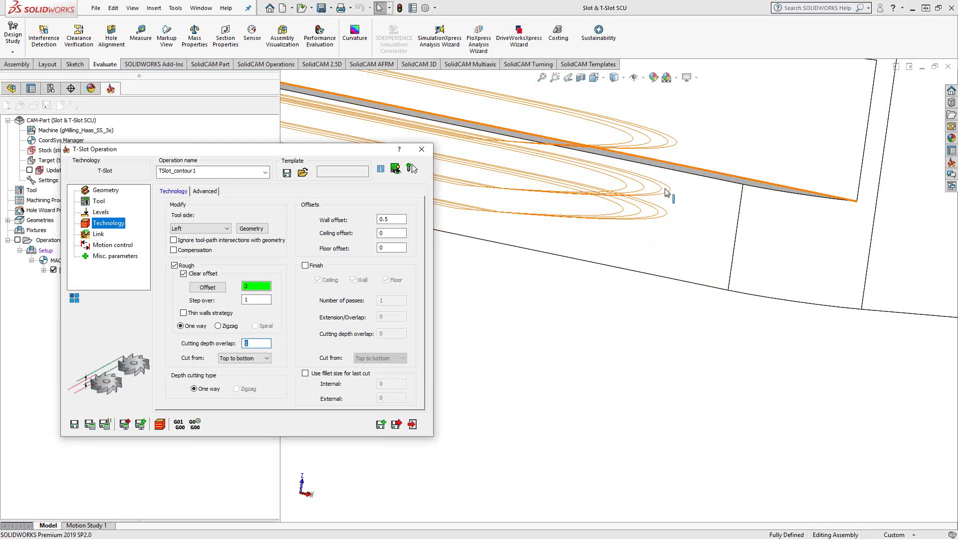
scroll(668, 230, up, 2)
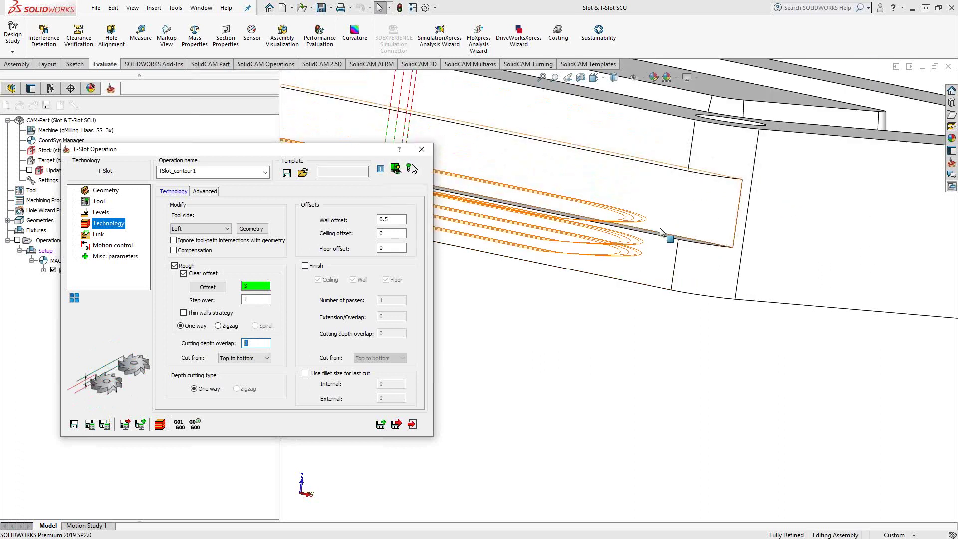
click(738, 205)
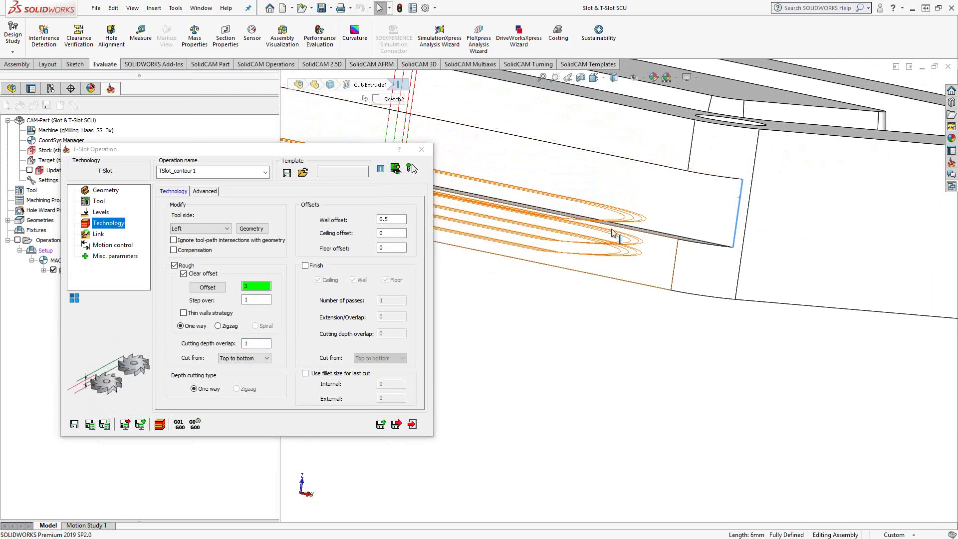
middle_drag(646, 217, 635, 259)
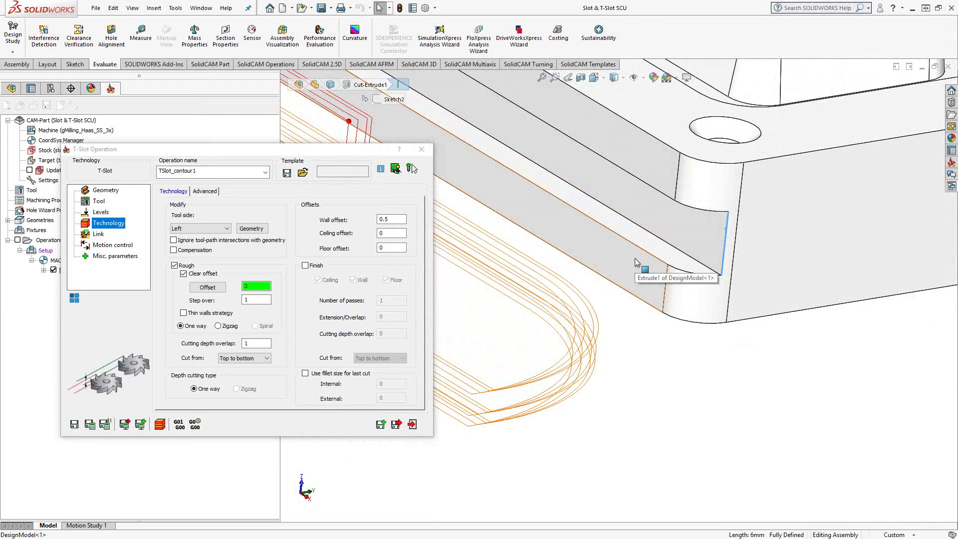
Change cutting depth overlap to 0 and recalculate the toolpath.
double_click(245, 343)
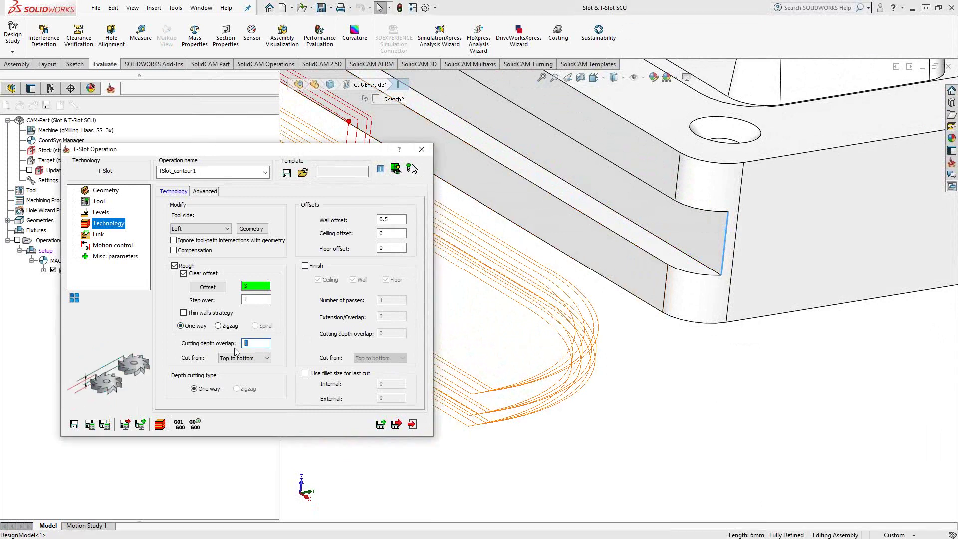
text(0)
click(90, 426)
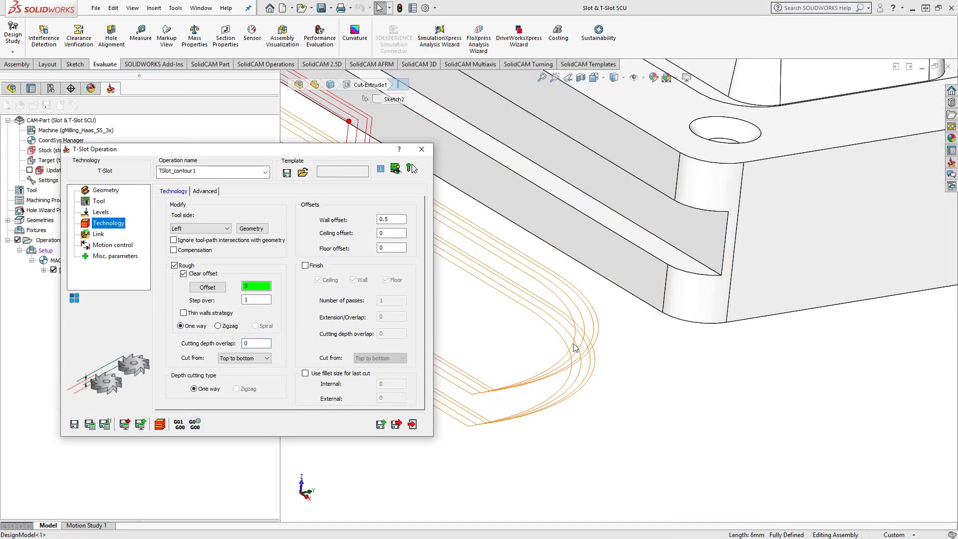
Turn off clear offset and roughing, recalculating the toolpath as a single pass.
click(183, 274)
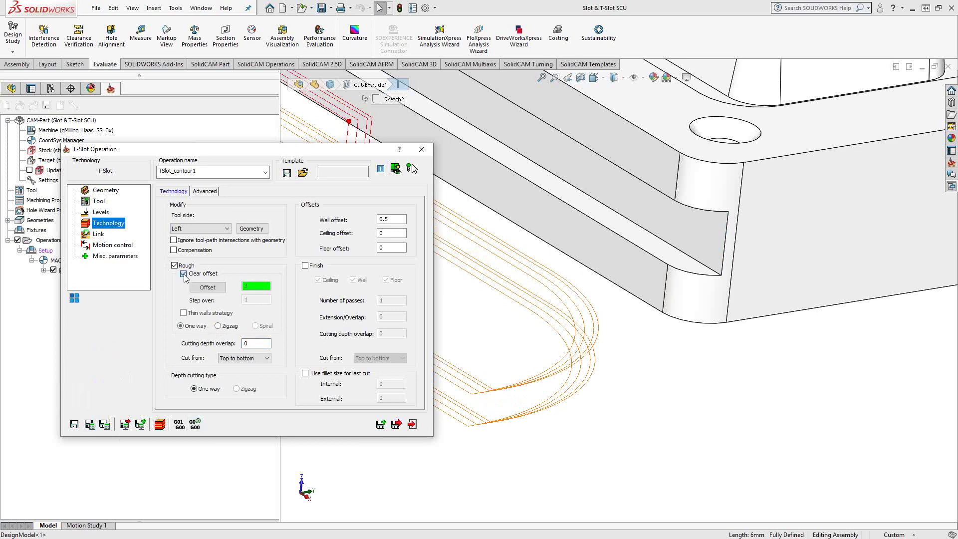
click(103, 424)
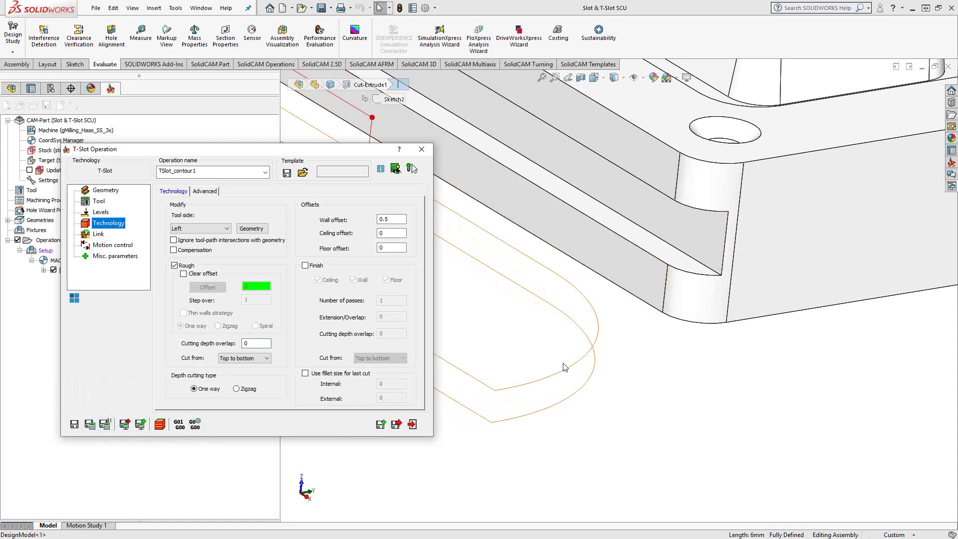
click(175, 265)
Enable finishing of ceiling, wall and floor with 0 overlaps, one pass cutting top to bottom.
click(305, 266)
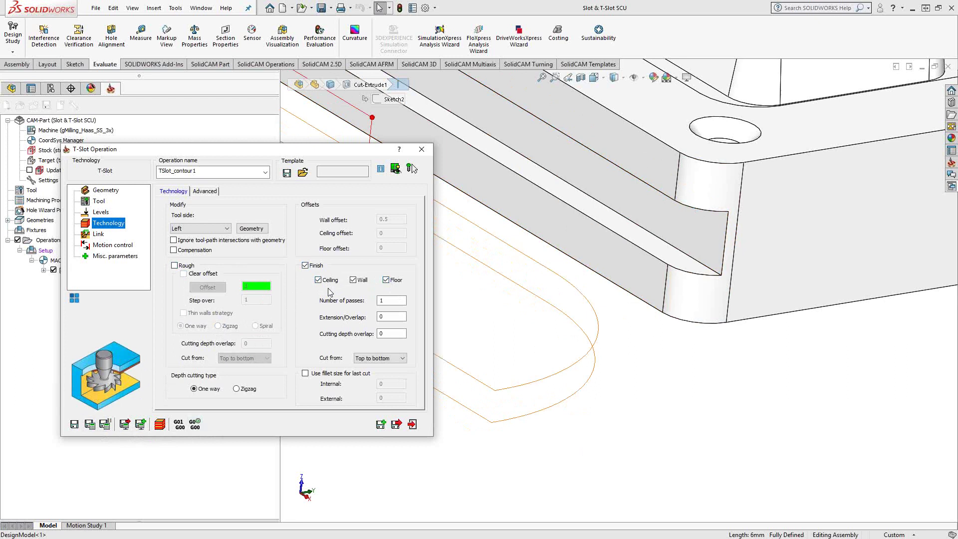
click(363, 316)
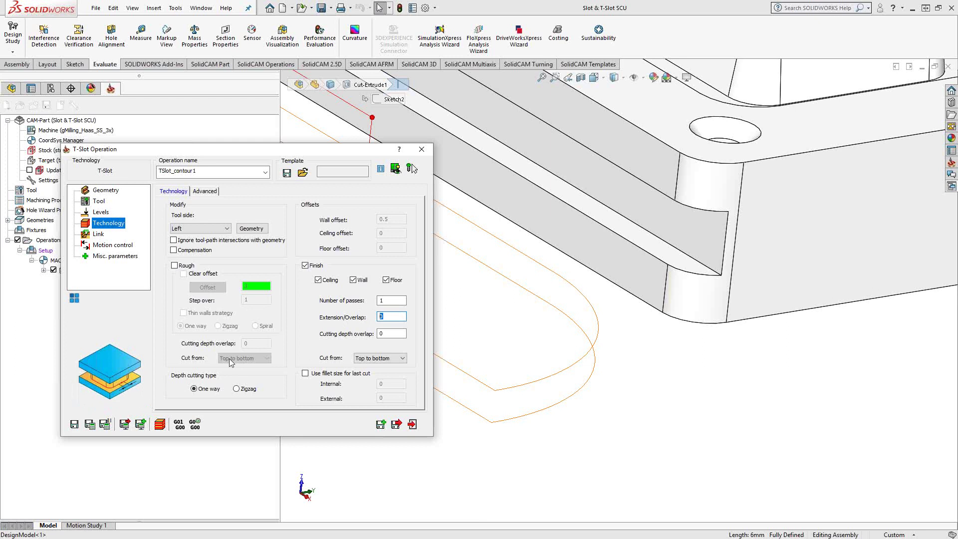
click(403, 334)
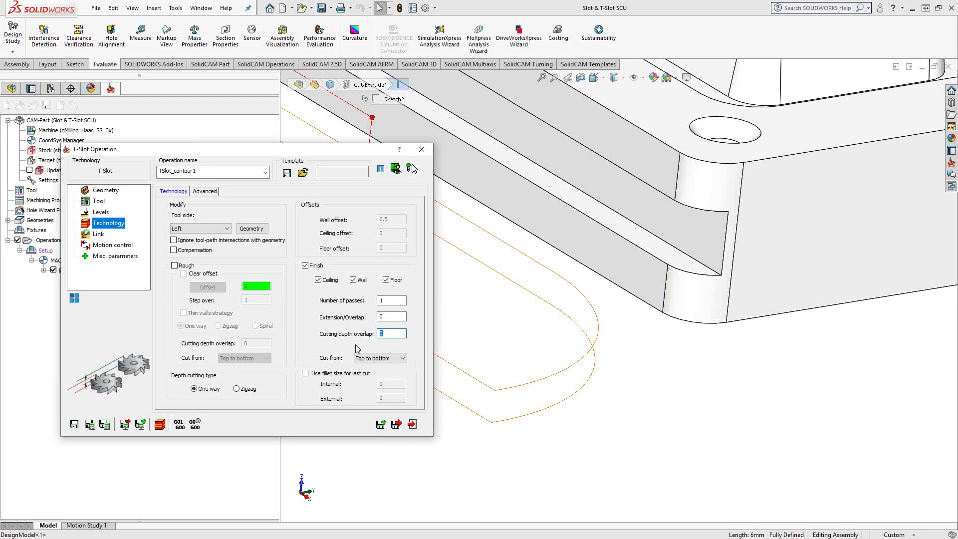
mouse_move(371, 367)
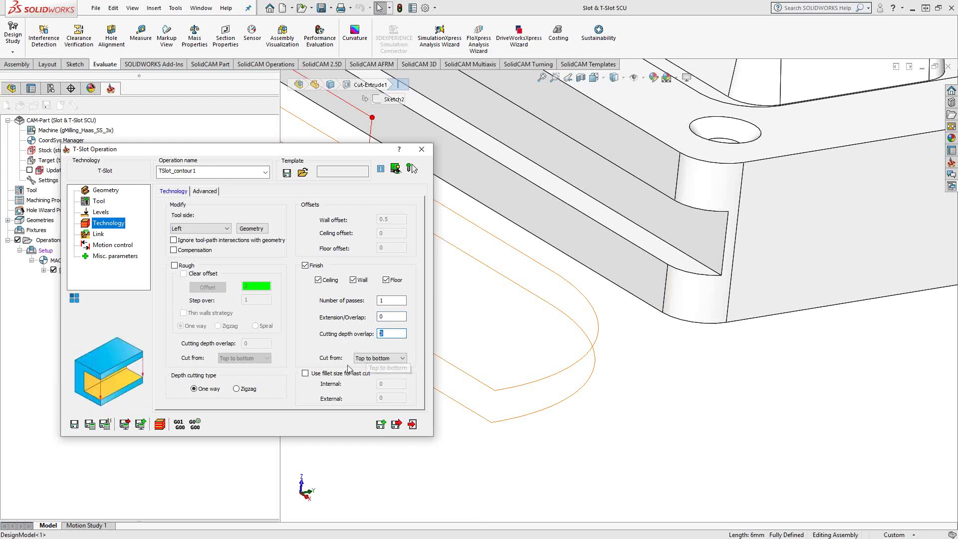
click(395, 359)
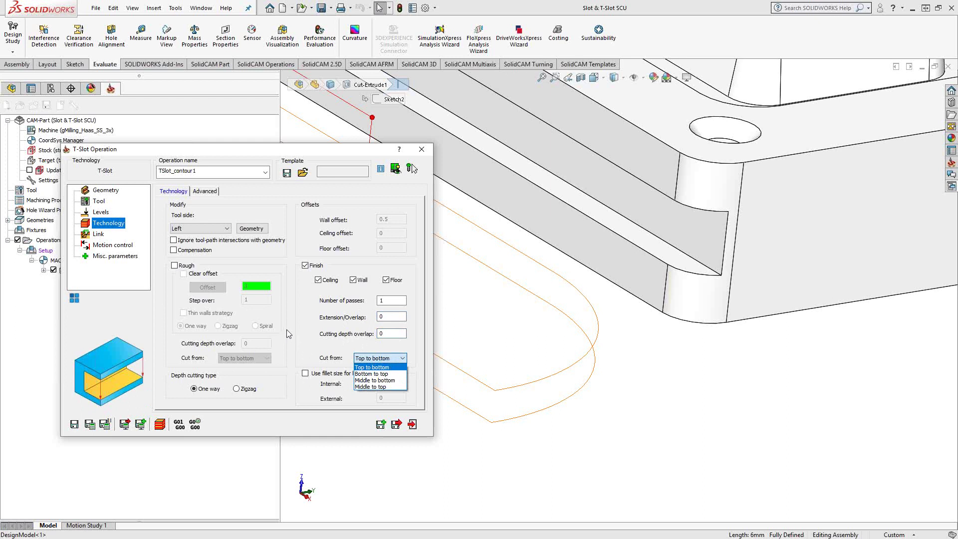
Set a Tangent lead in at 60% of tool diameter, with lead out same as lead in.
click(224, 244)
click(98, 234)
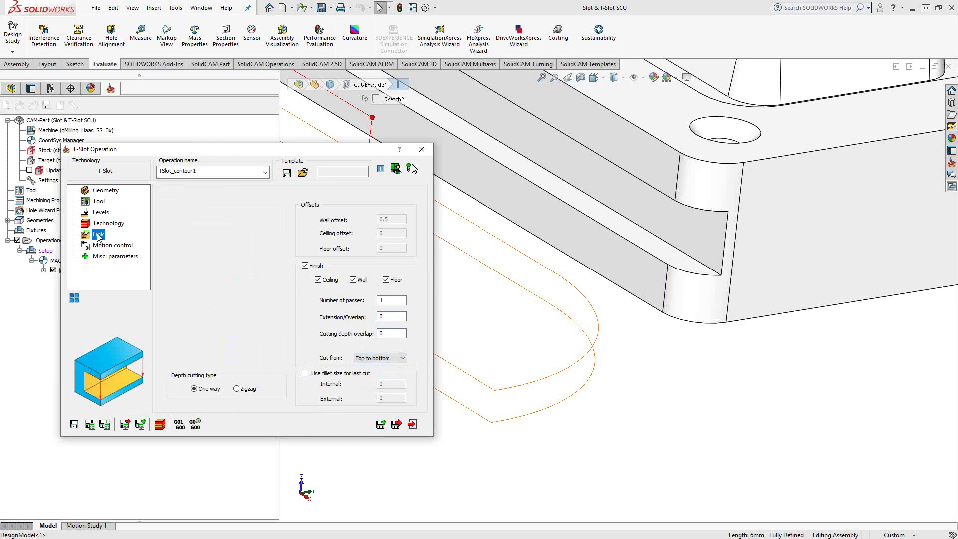
click(246, 280)
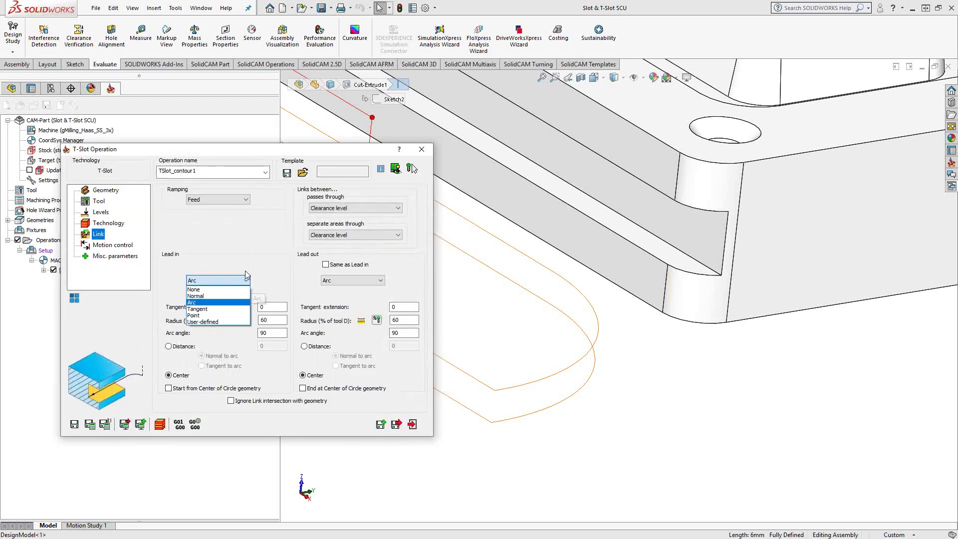
click(200, 309)
click(326, 264)
click(326, 264)
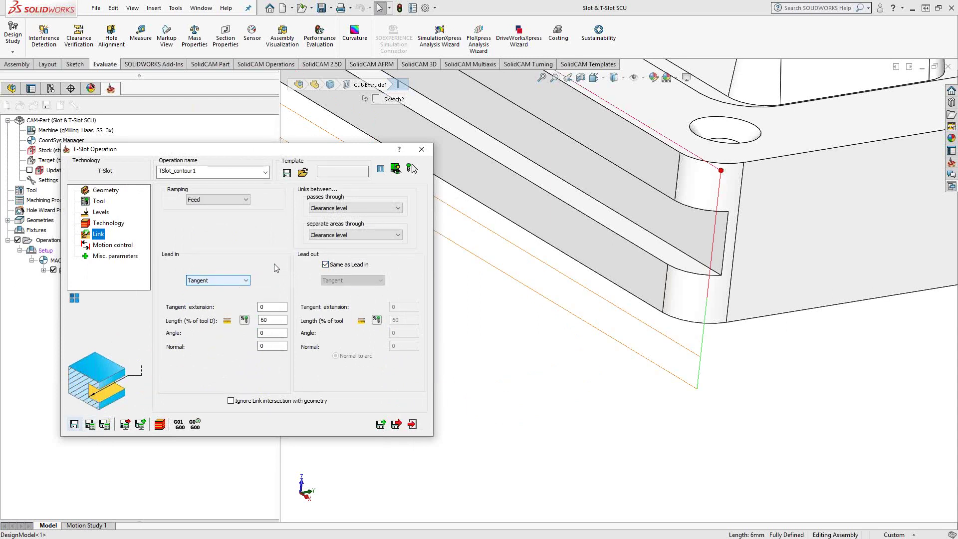
middle_drag(636, 324, 689, 336)
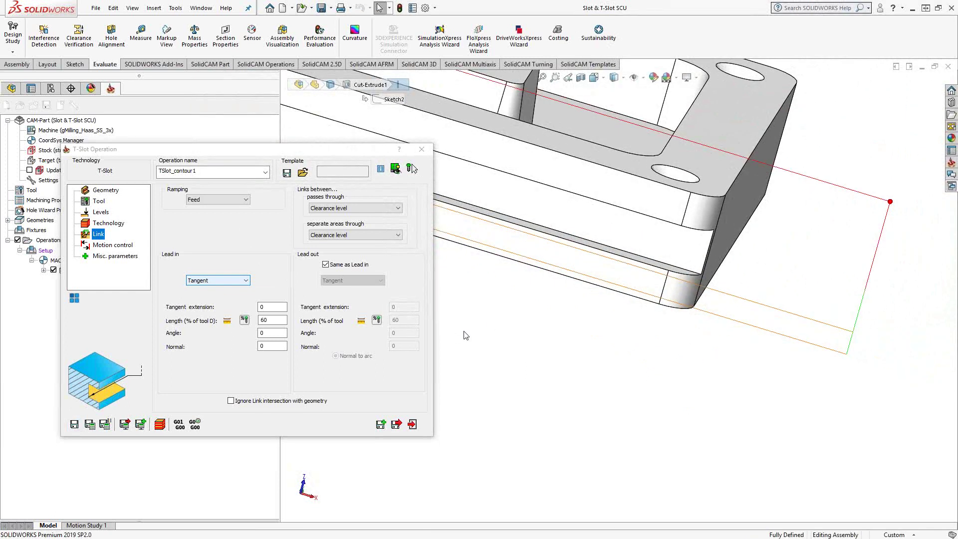
middle_drag(644, 320, 583, 343)
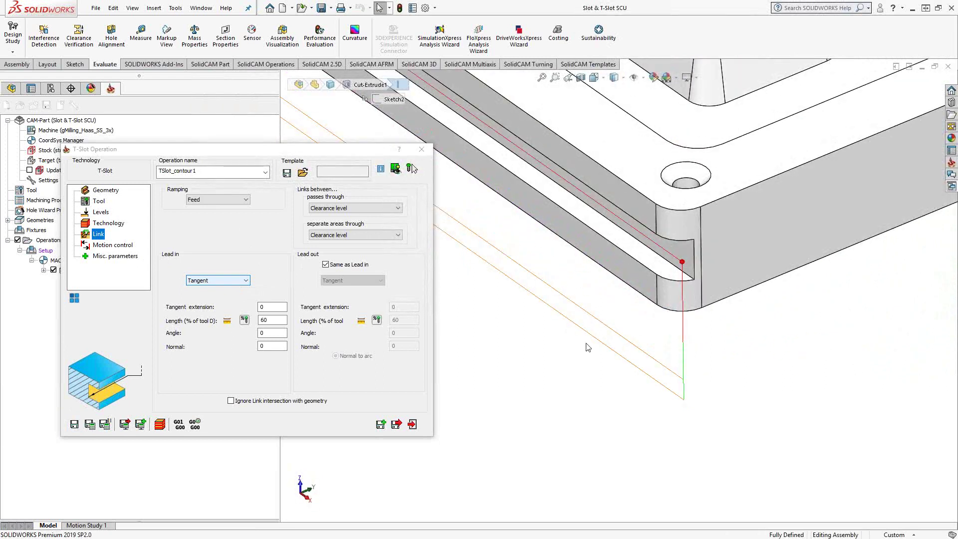